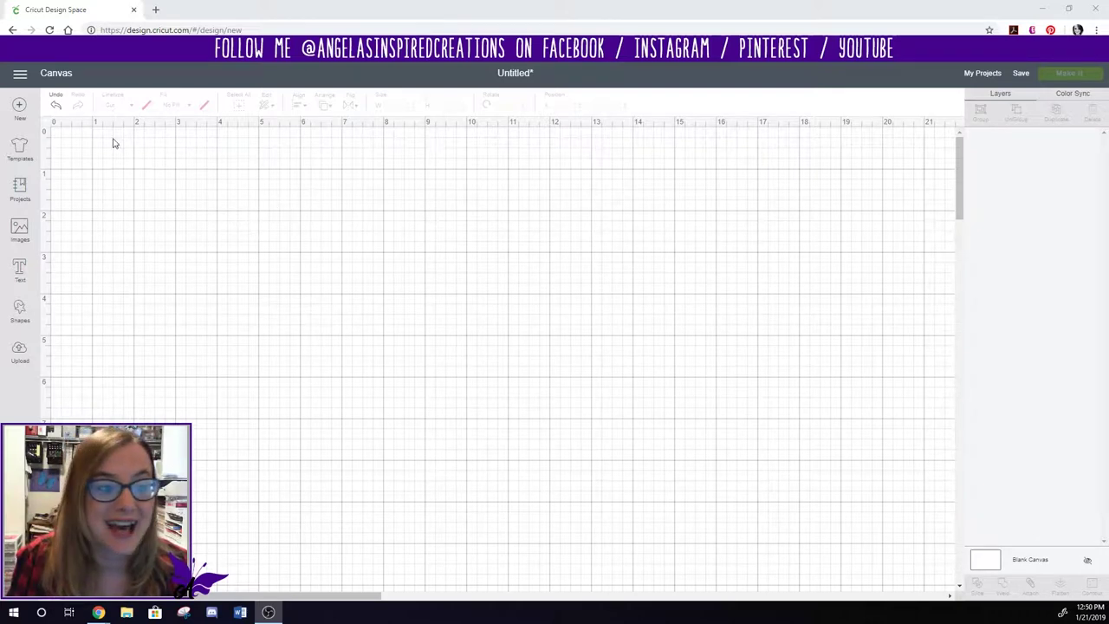
# Choose Link Cartridges from the main menu for the Explore Air 3 (USB) machine.
pyautogui.click(19, 76)
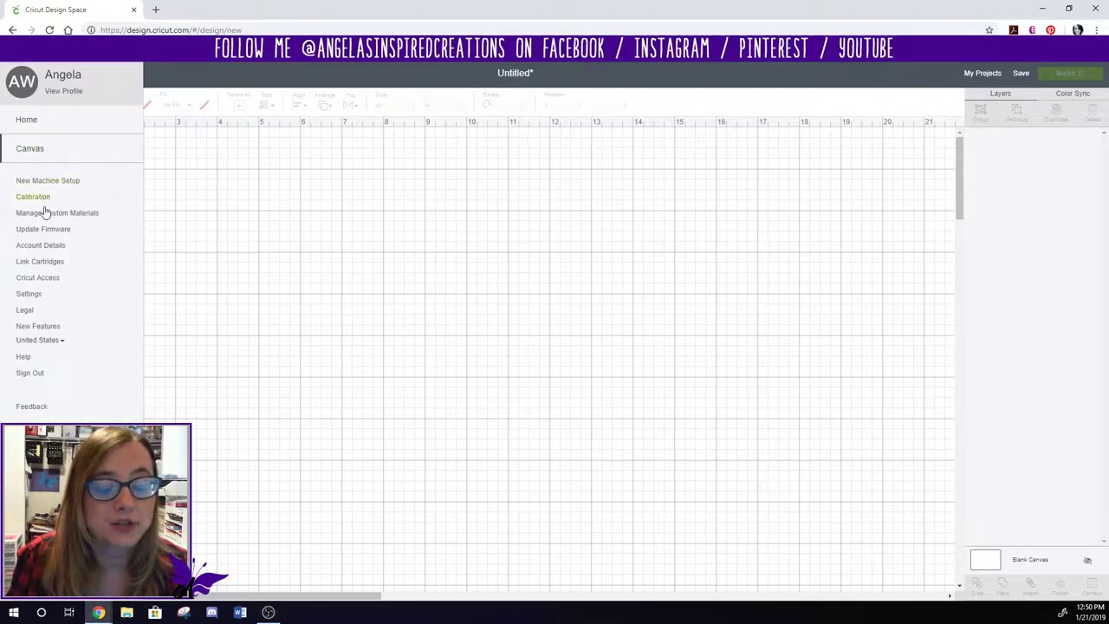
pyautogui.click(41, 262)
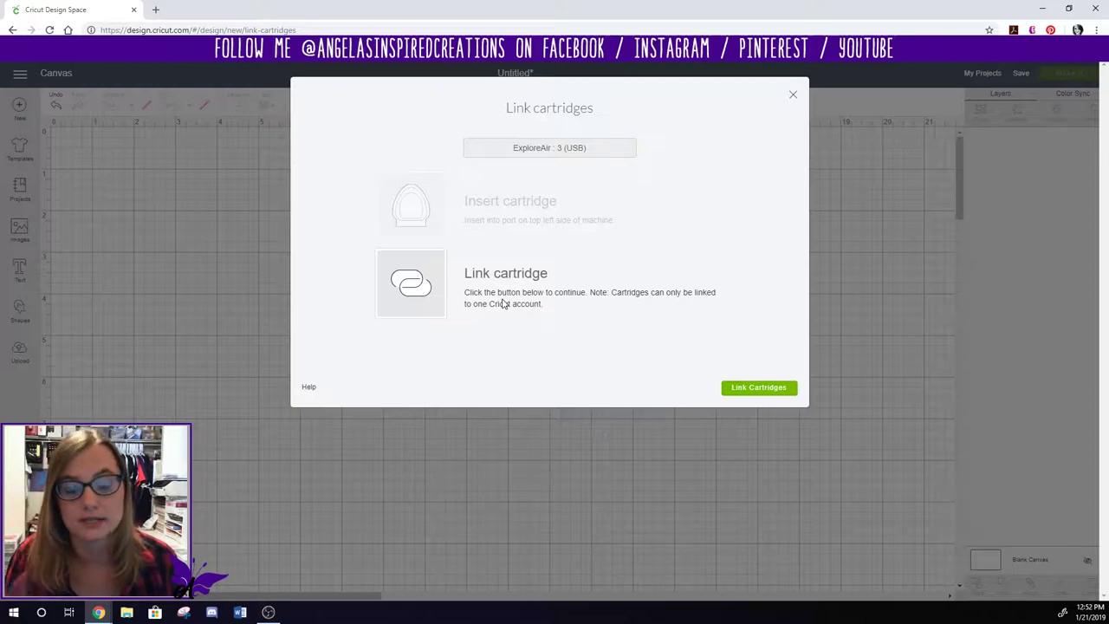
# Link the first inserted cartridge, then the second, to the Cricut account.
pyautogui.click(751, 392)
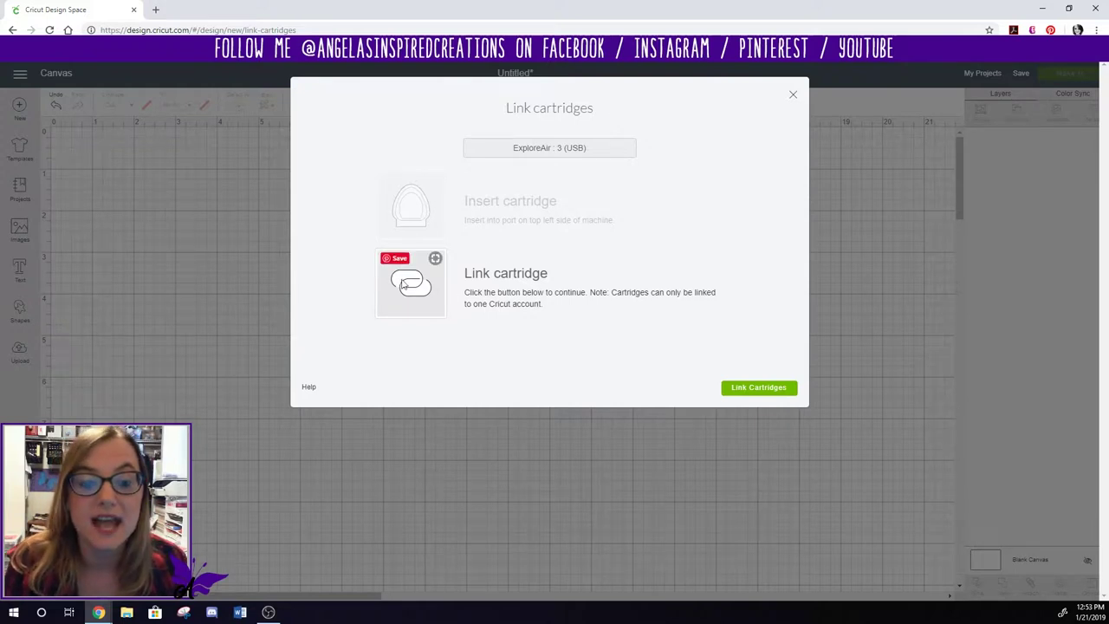
pyautogui.click(751, 390)
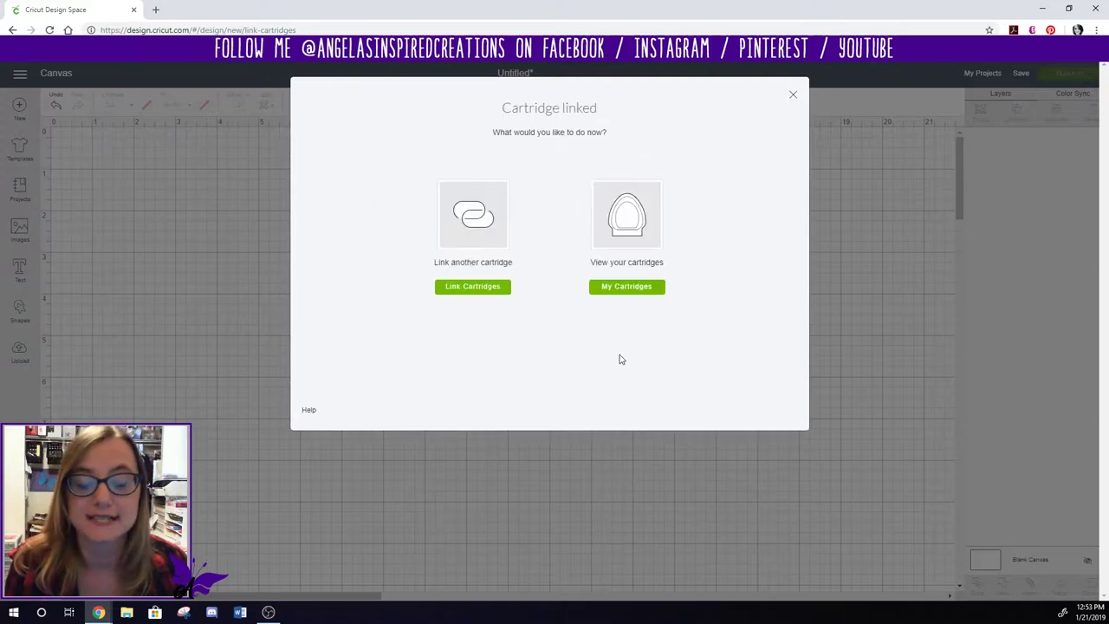
# Go to My Cartridges and browse purchased sets like Monogram Motifs, Playtime and Rock Princess.
pyautogui.click(631, 293)
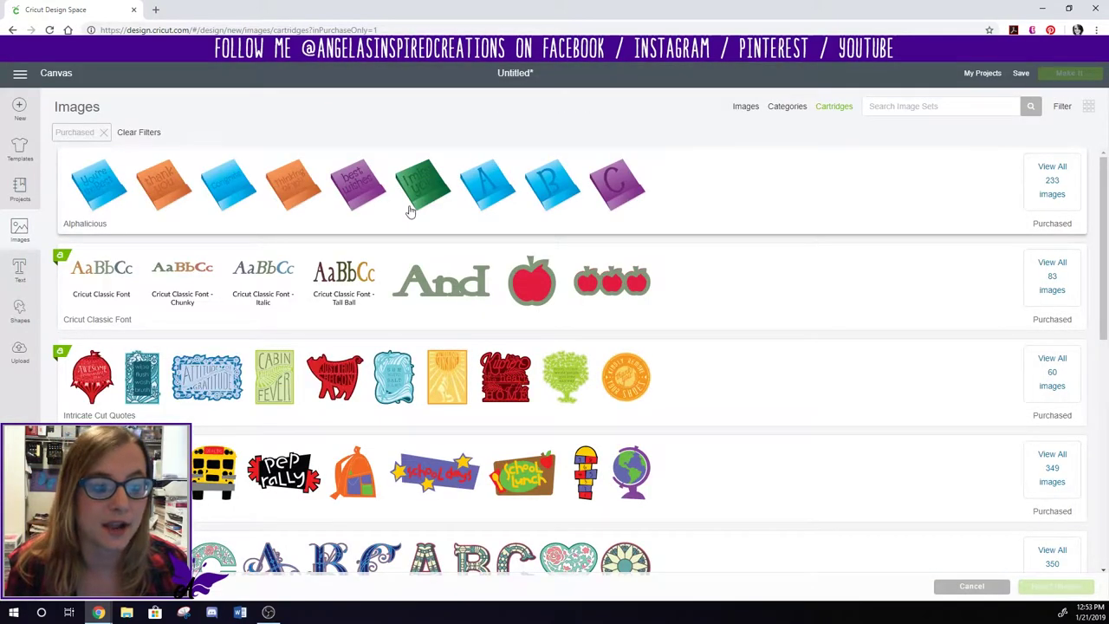
pyautogui.scroll(-1, 408, 211)
pyautogui.scroll(1, 375, 222)
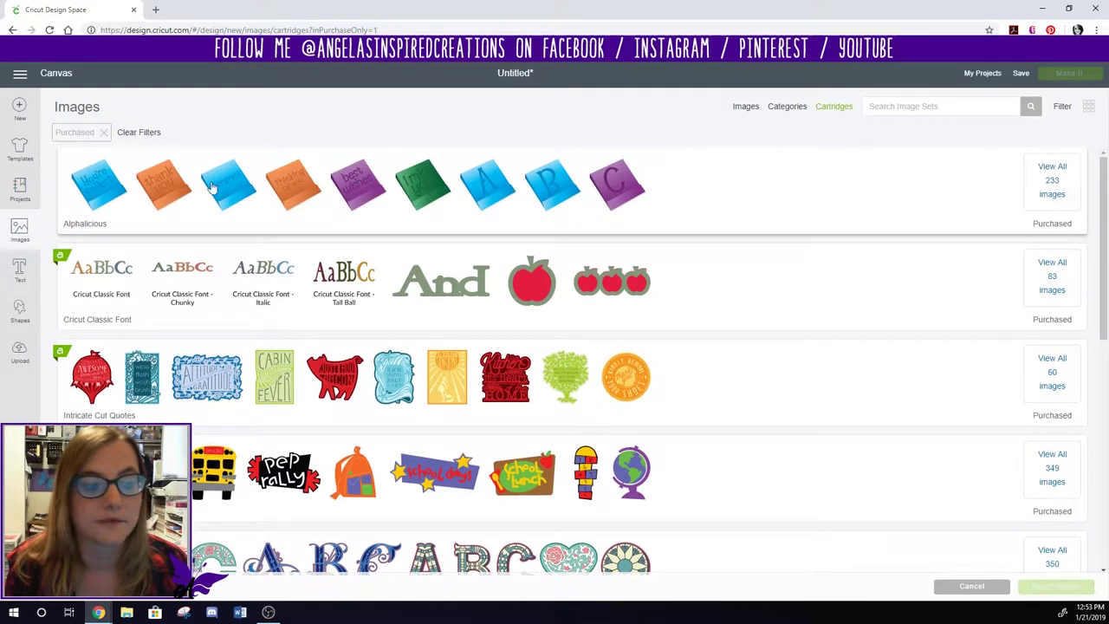
pyautogui.scroll(-2, 390, 260)
pyautogui.scroll(-1, 346, 278)
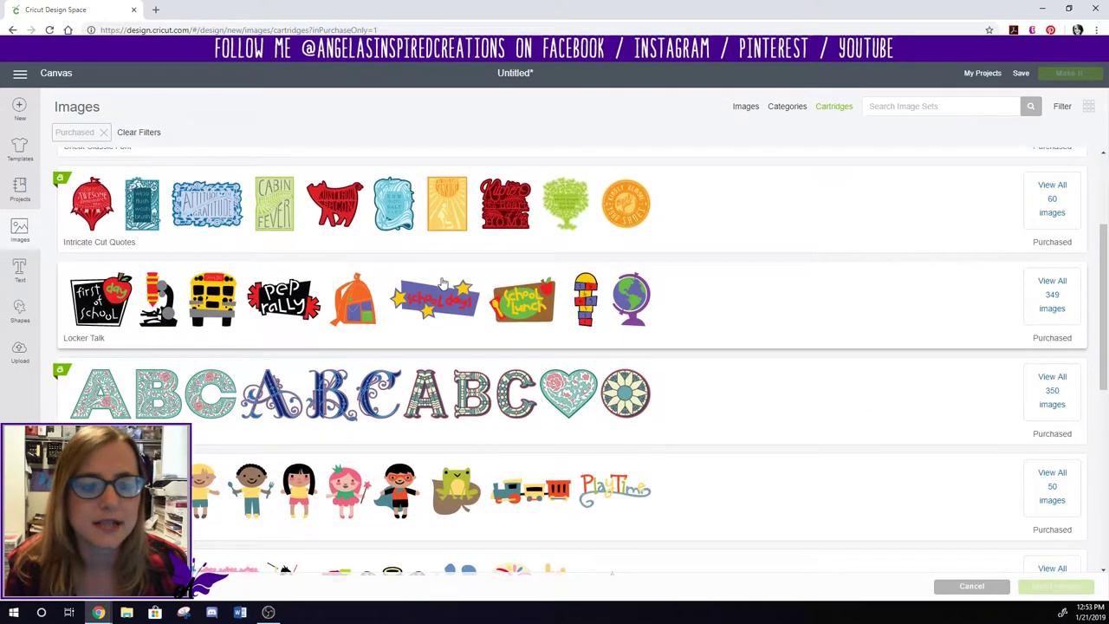
pyautogui.scroll(-1, 401, 291)
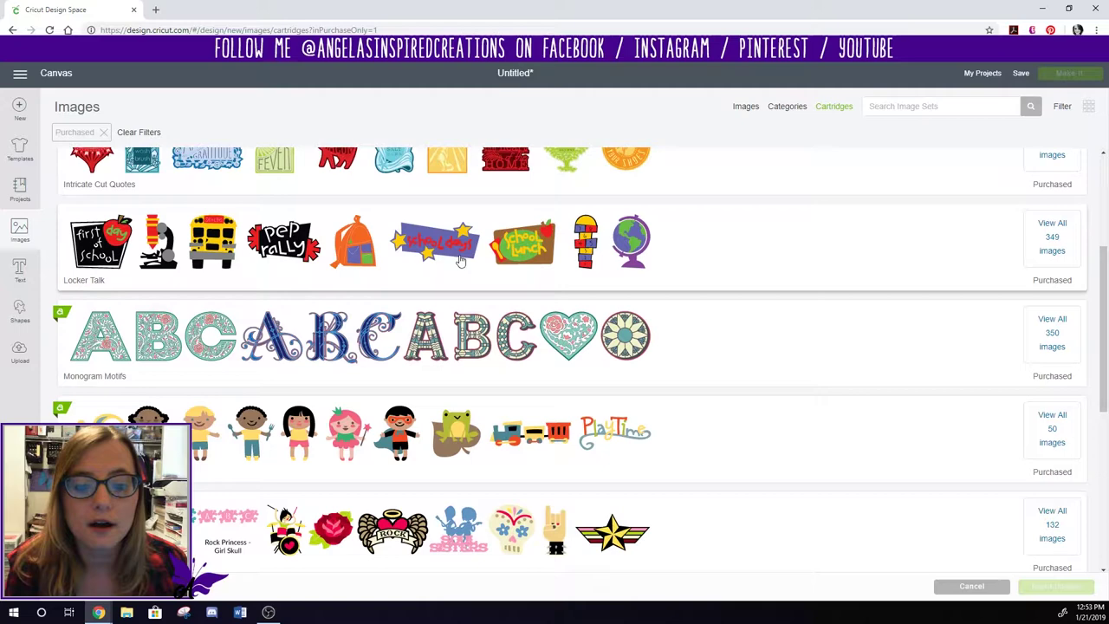
pyautogui.scroll(-7, 427, 267)
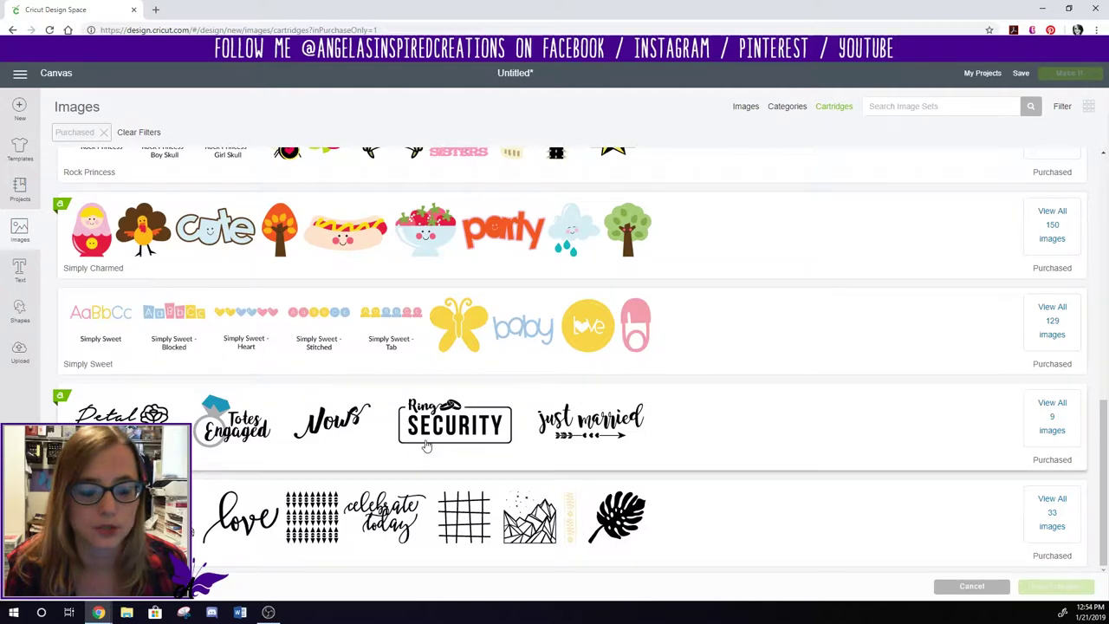
pyautogui.scroll(1, 349, 511)
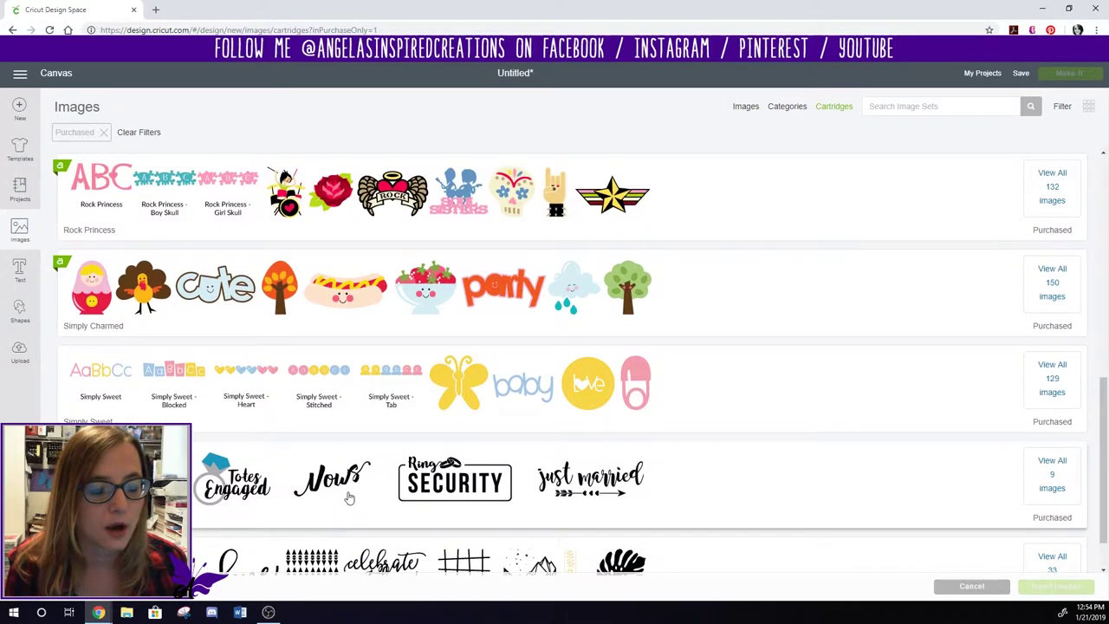
pyautogui.scroll(1, 348, 491)
pyautogui.scroll(2, 349, 490)
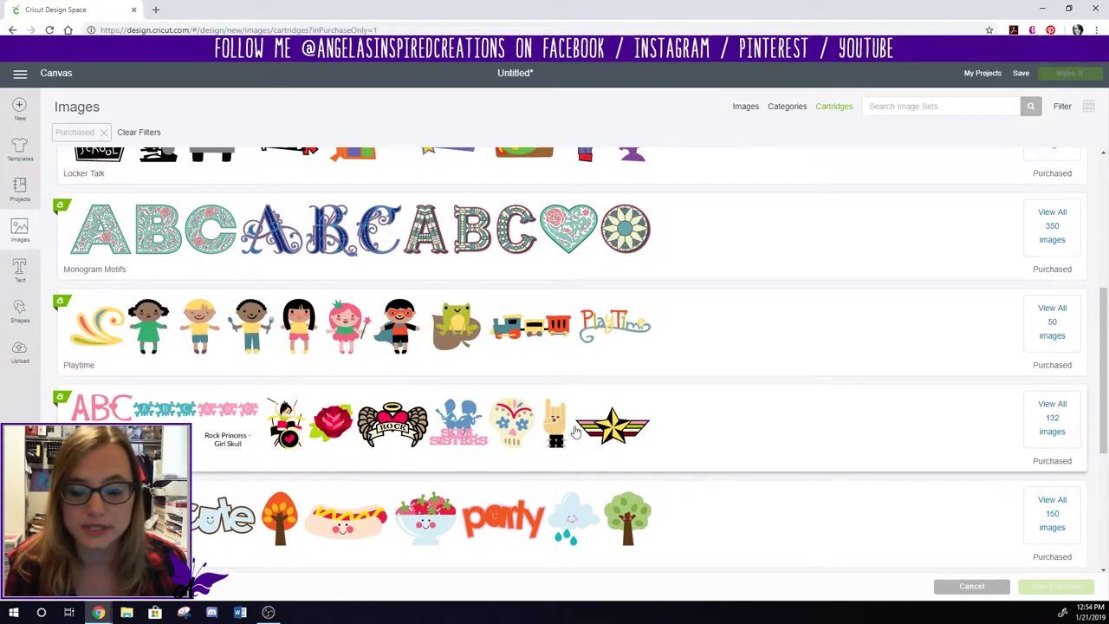
pyautogui.click(1054, 414)
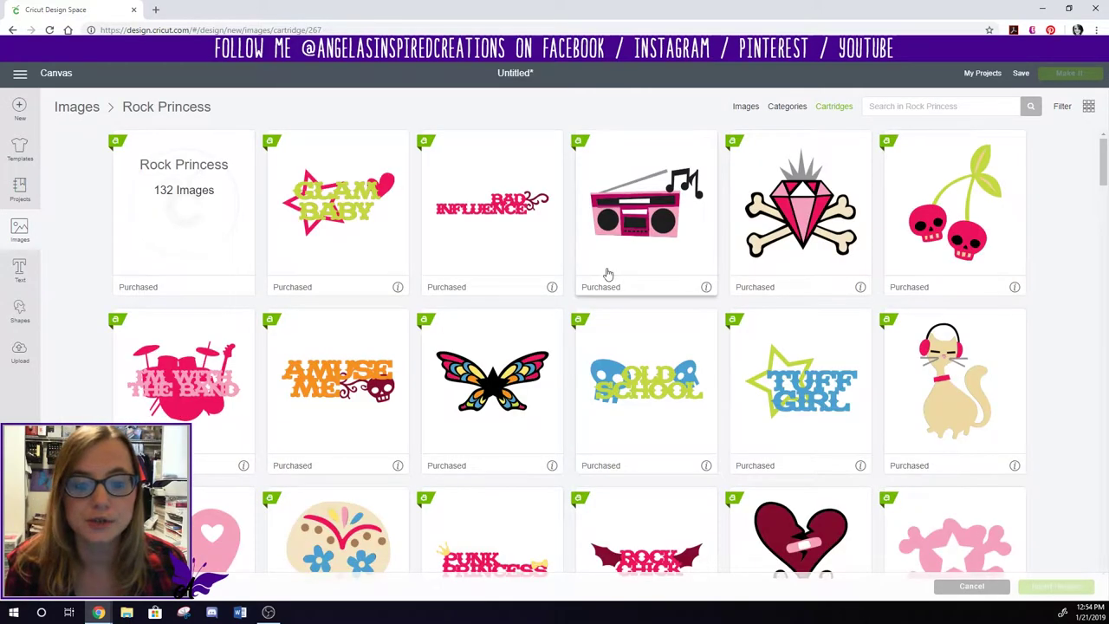
pyautogui.scroll(-2, 633, 258)
pyautogui.scroll(-4, 634, 260)
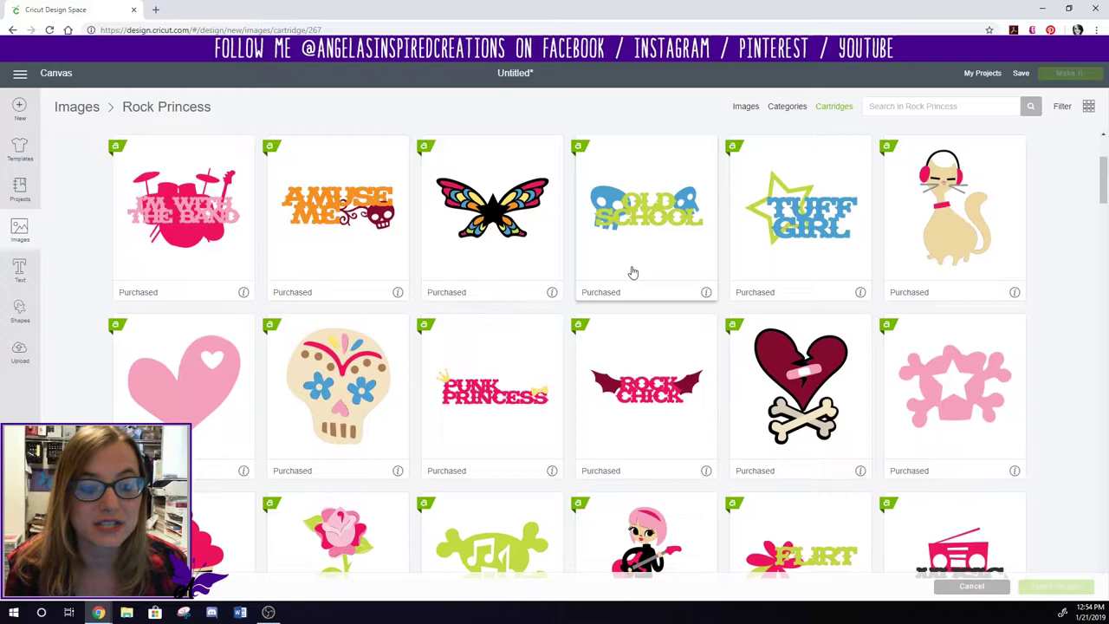
pyautogui.scroll(-1, 633, 282)
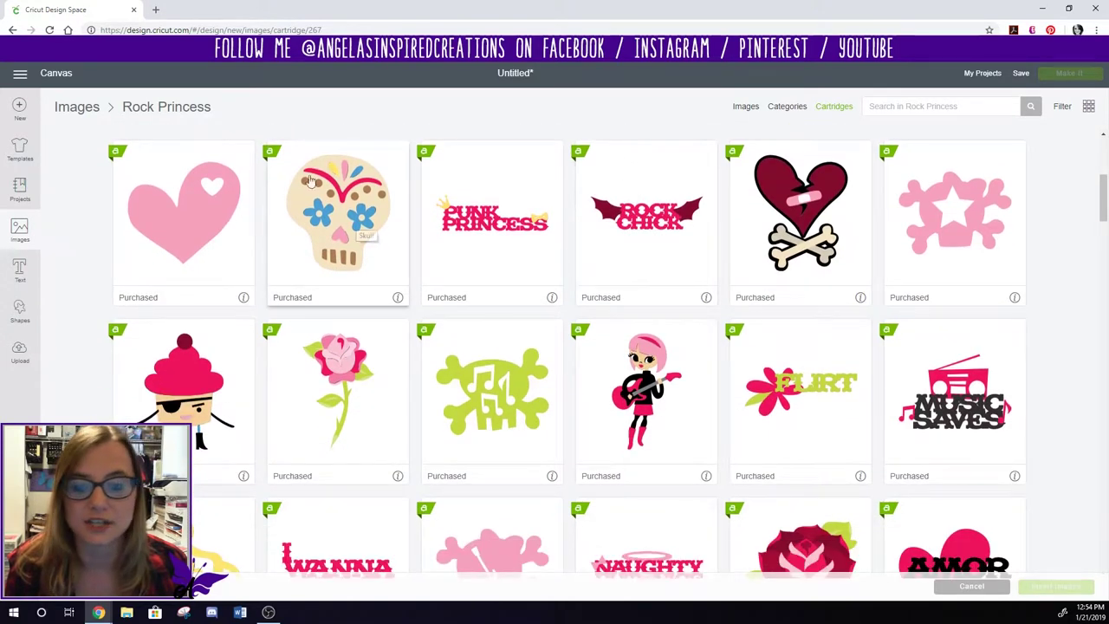
pyautogui.scroll(-2, 588, 281)
pyautogui.scroll(-5, 588, 284)
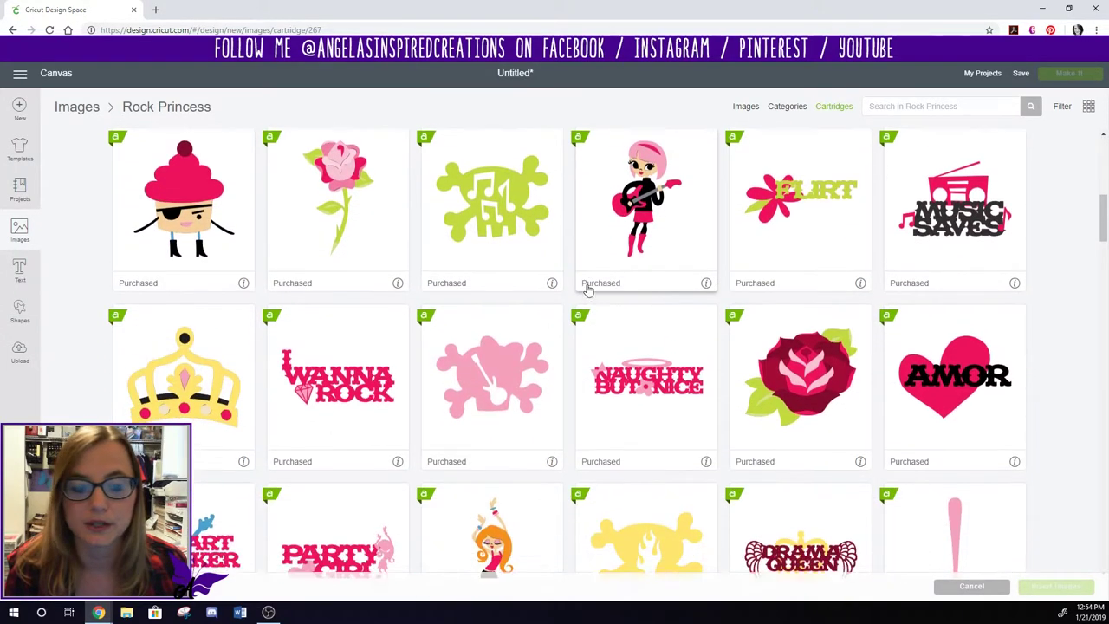
pyautogui.scroll(-4, 587, 292)
pyautogui.scroll(4, 520, 289)
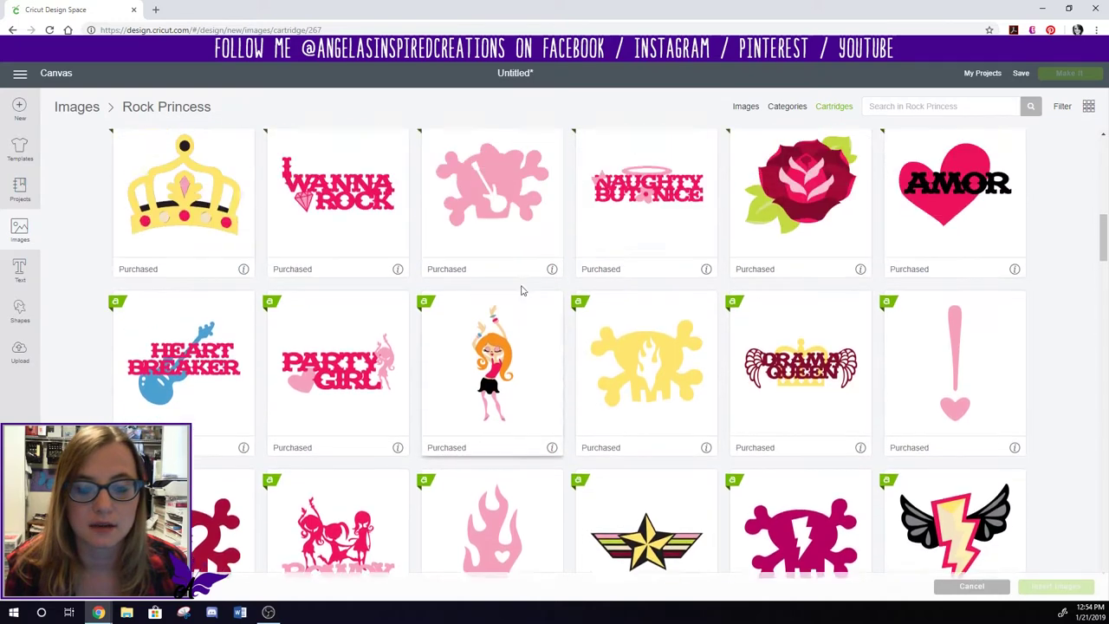
pyautogui.scroll(-2, 519, 303)
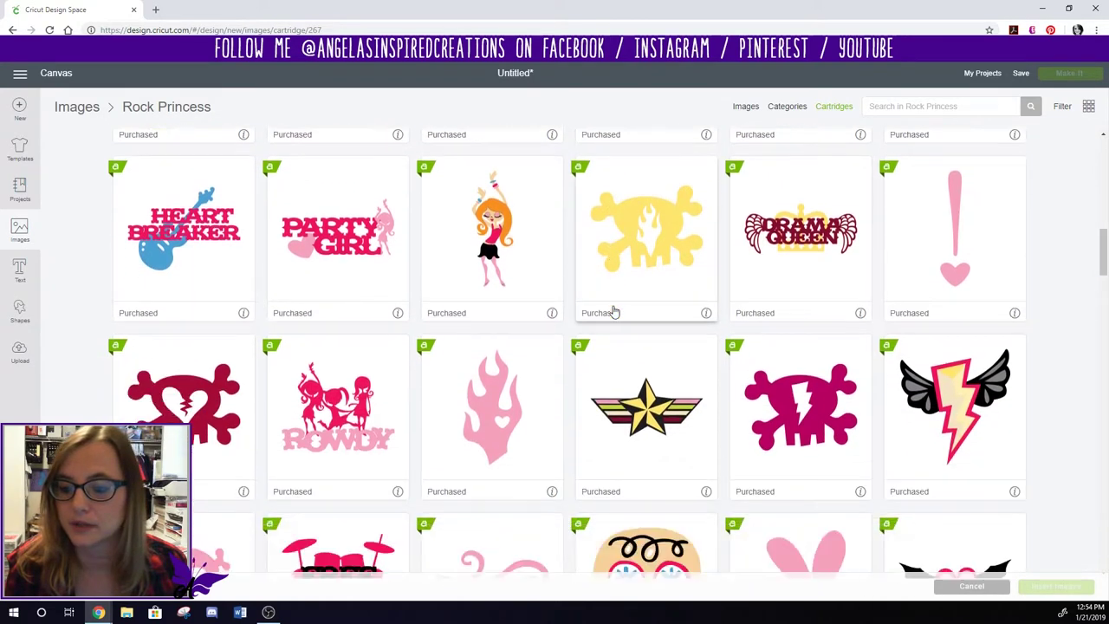
pyautogui.scroll(-1, 807, 236)
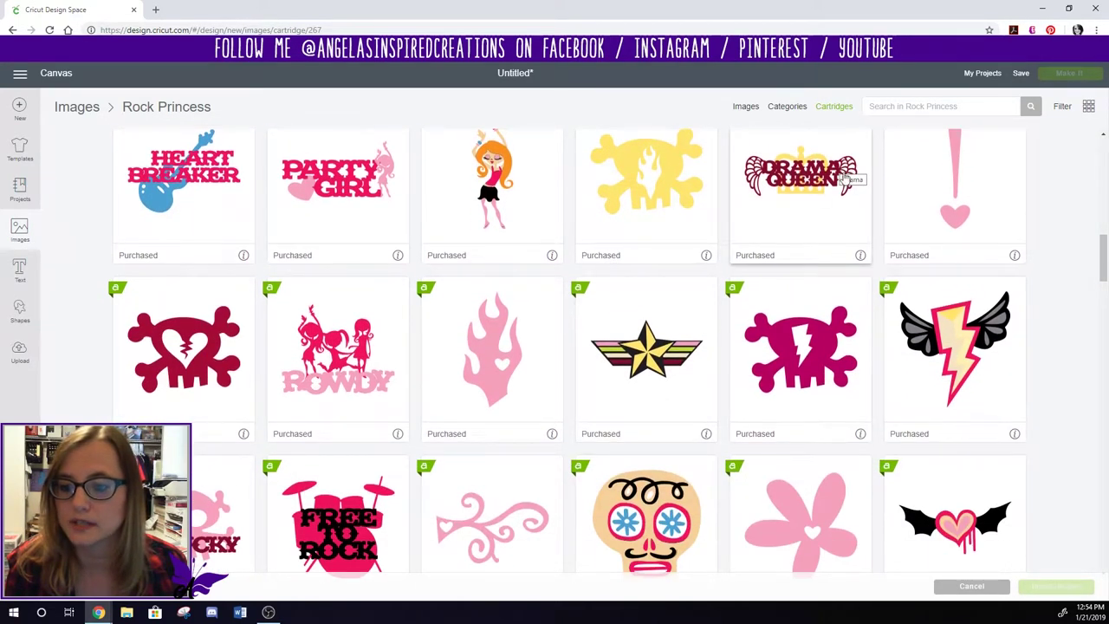
pyautogui.scroll(-5, 481, 286)
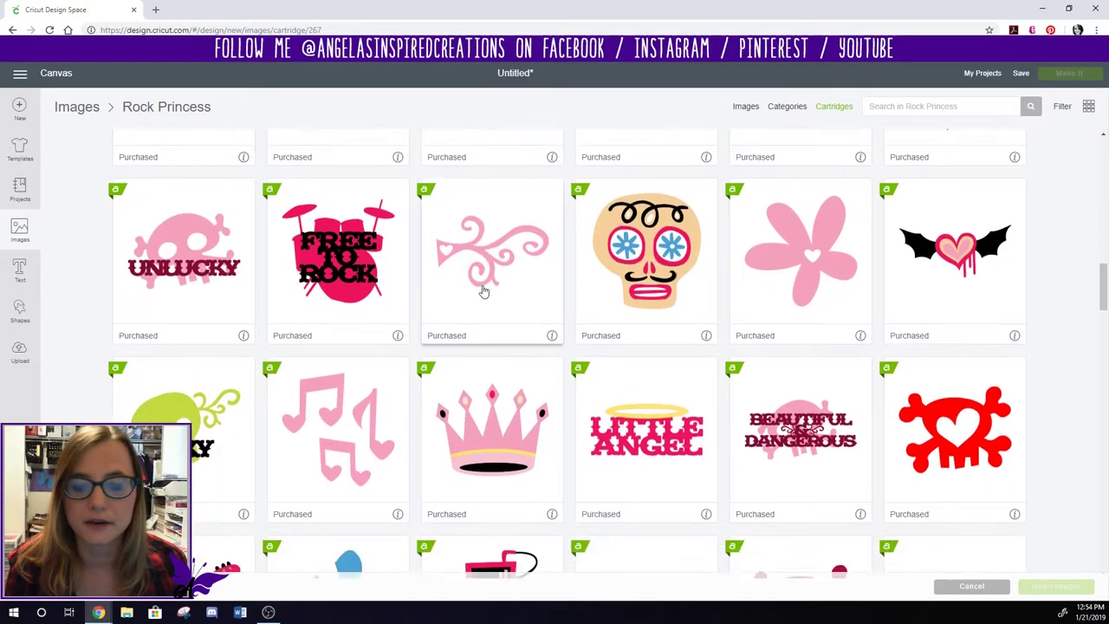
pyautogui.scroll(-12, 484, 291)
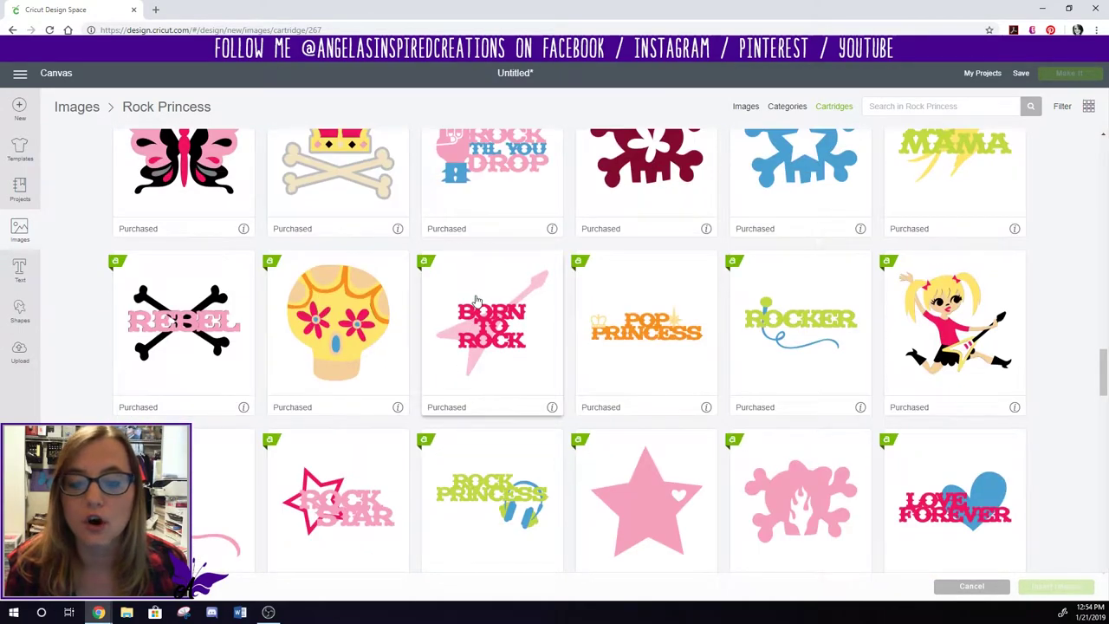
pyautogui.scroll(10, 476, 300)
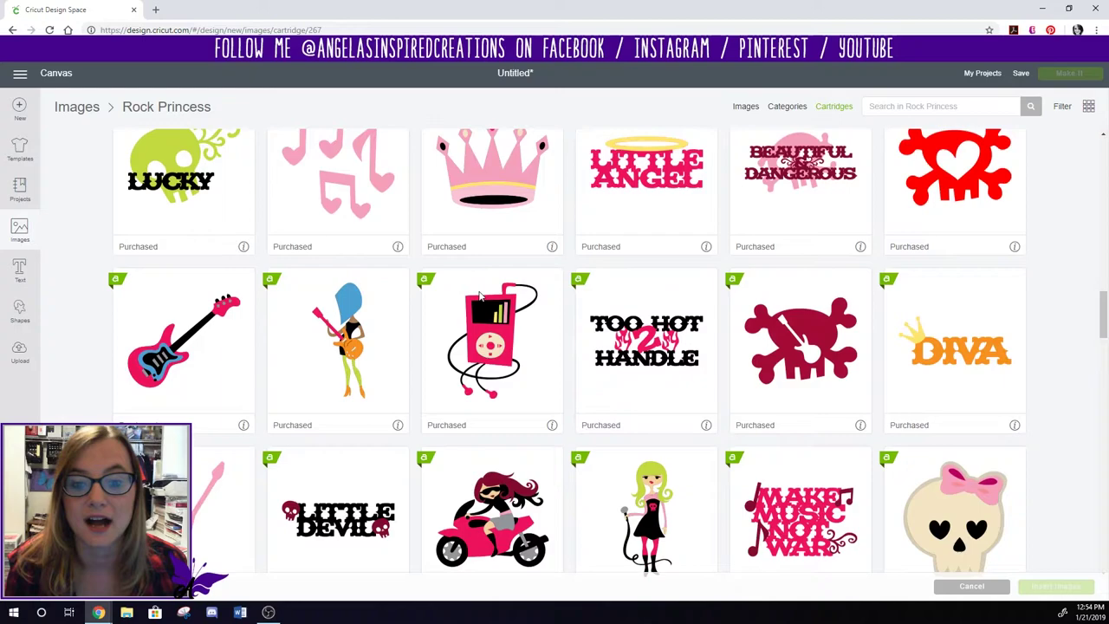
pyautogui.scroll(20, 472, 290)
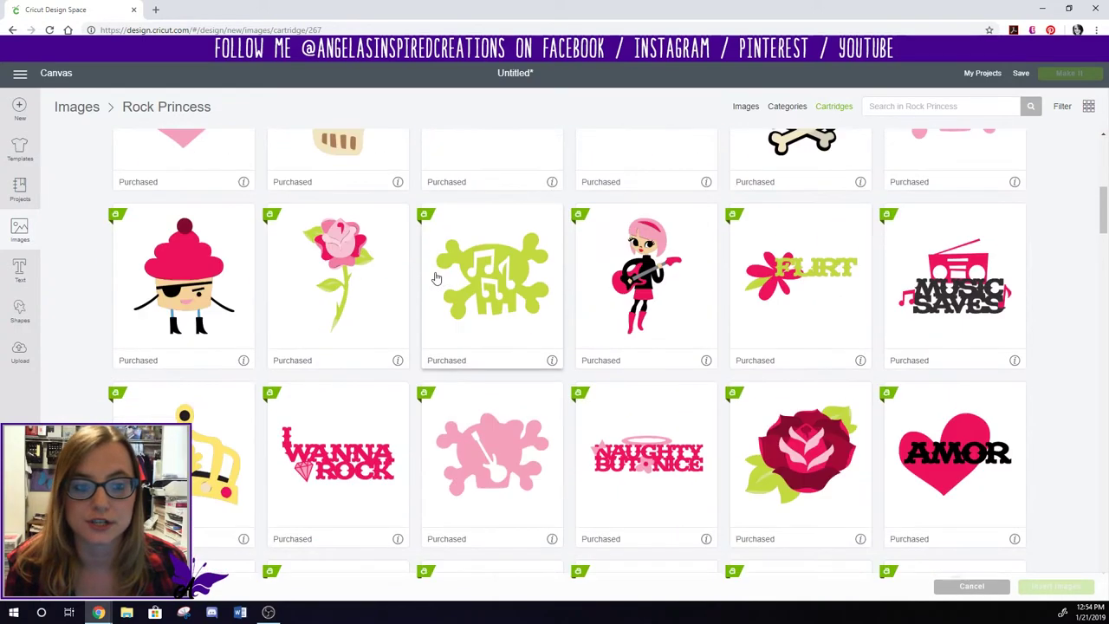
pyautogui.scroll(5, 436, 278)
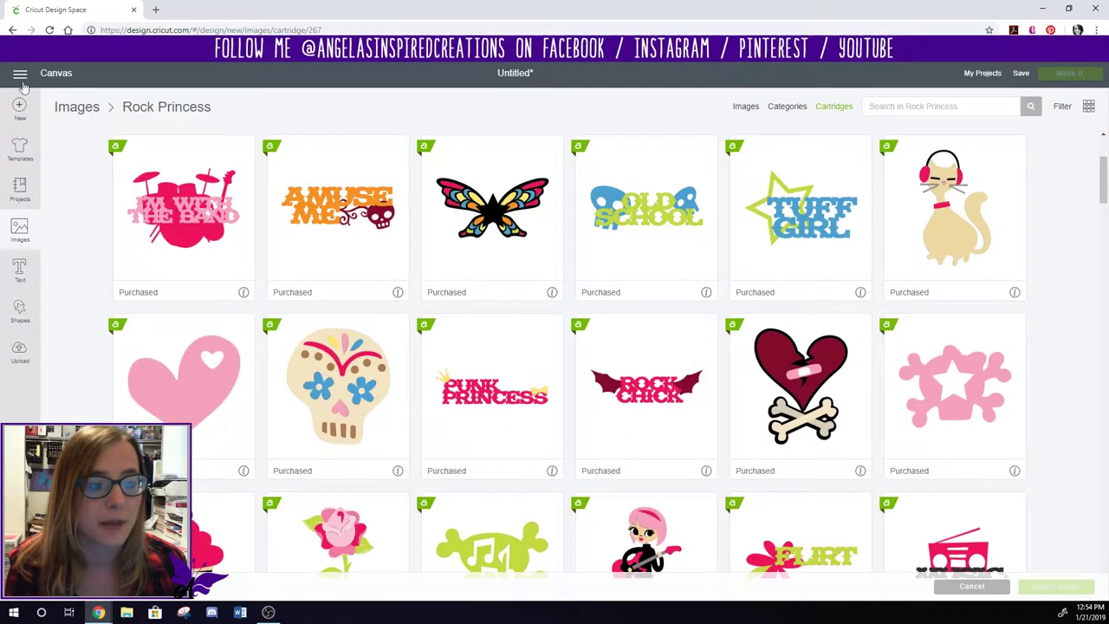
pyautogui.scroll(3, 608, 138)
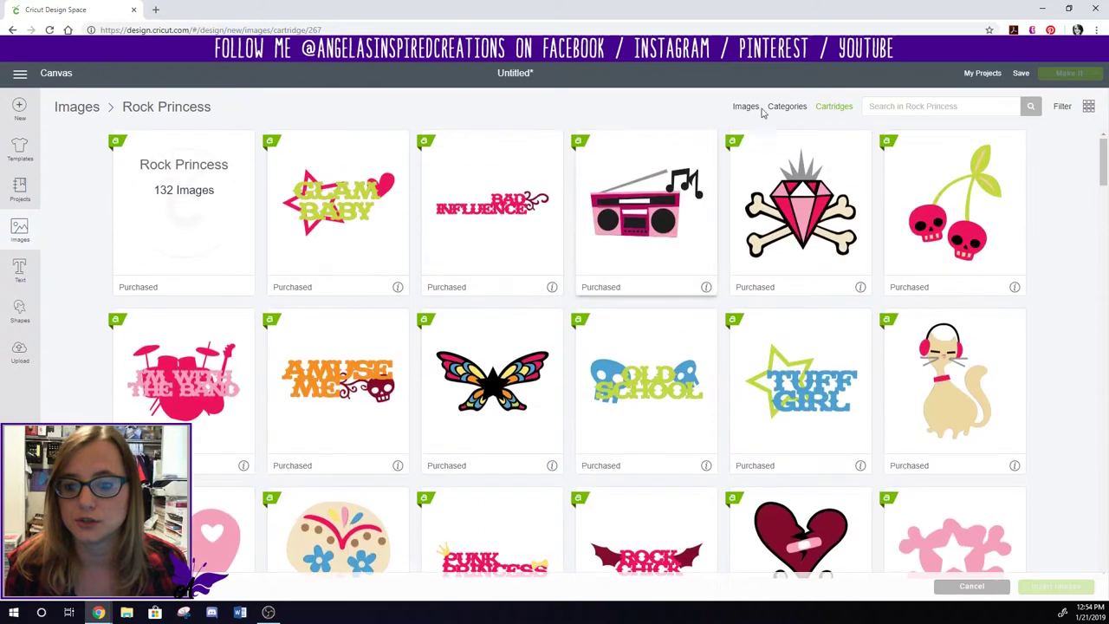
# Filter Cartridges to Ownership: My Cartridges and browse the owned sets, including High Jump Phrases.
pyautogui.click(835, 107)
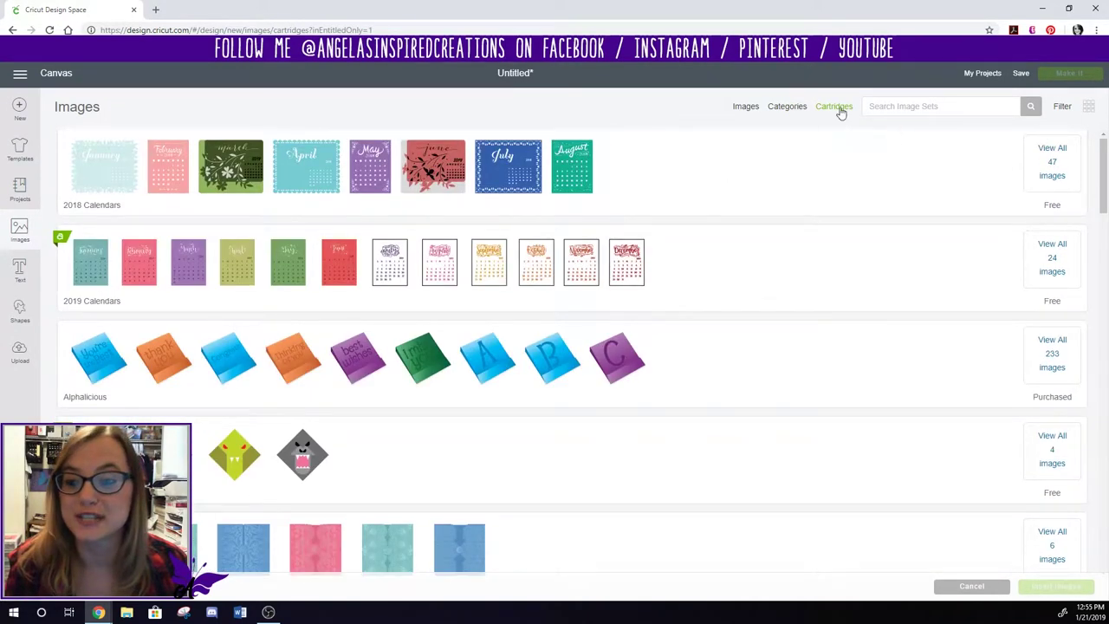
pyautogui.click(1061, 106)
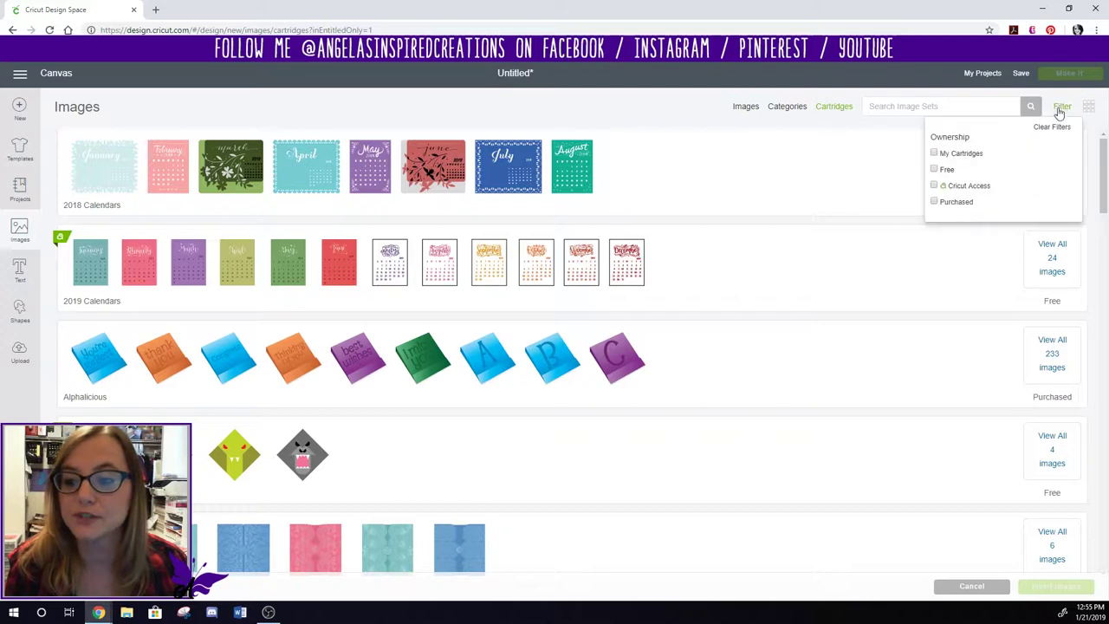
pyautogui.click(934, 154)
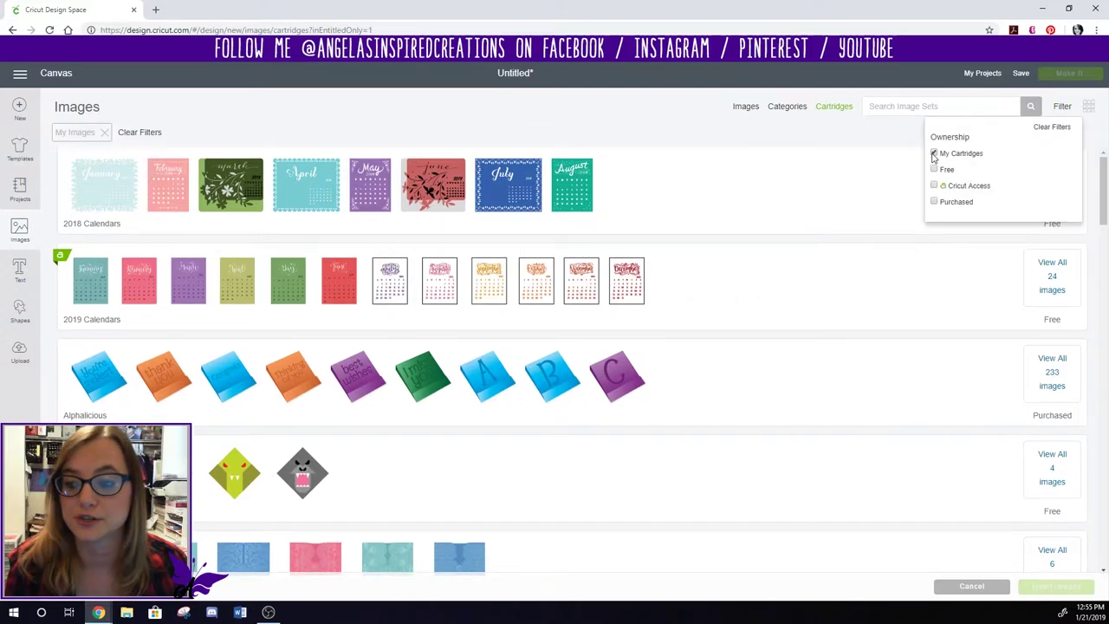
pyautogui.click(1066, 108)
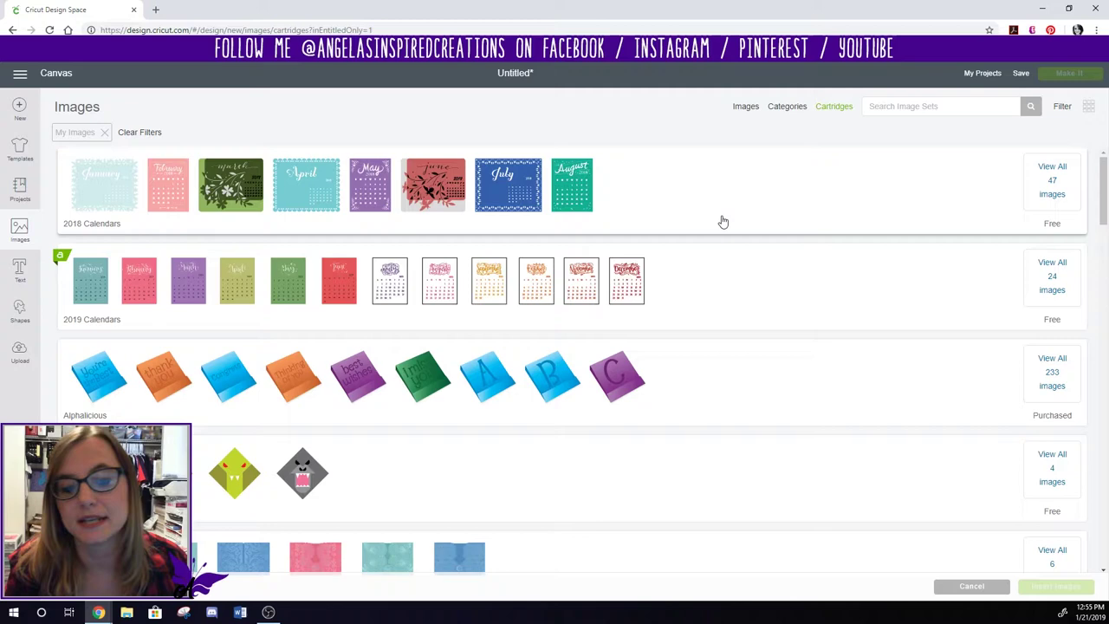
pyautogui.scroll(-5, 723, 222)
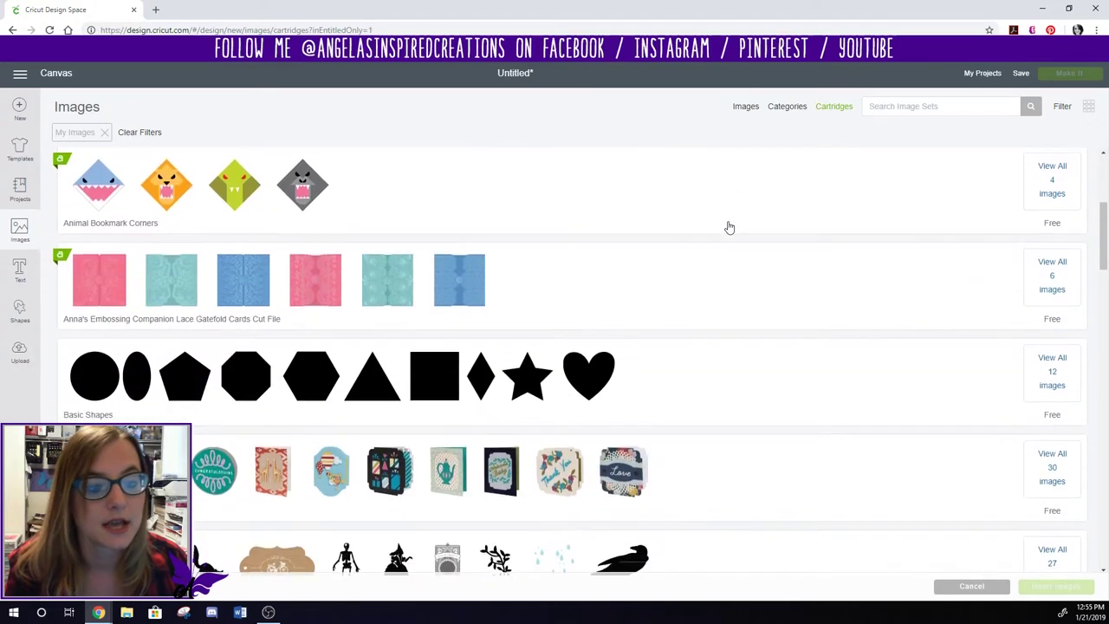
pyautogui.scroll(-5, 727, 226)
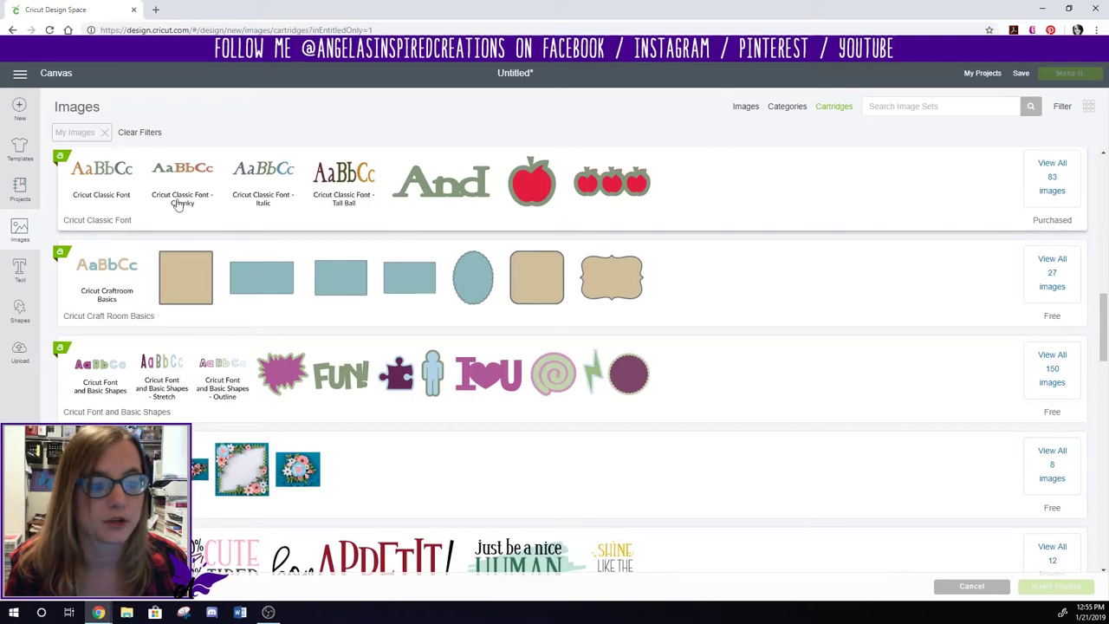
pyautogui.scroll(-3, 716, 277)
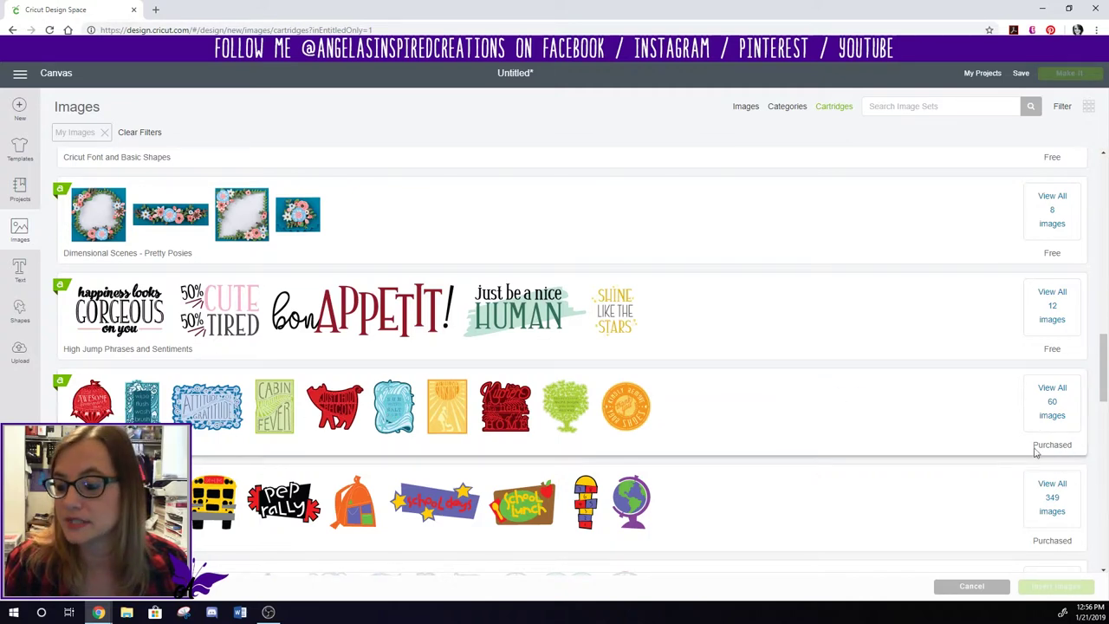
# View all 60 Intricate Cut Quotes images, such as Attitude of Gratitude, scrolling through the grid.
pyautogui.click(1053, 391)
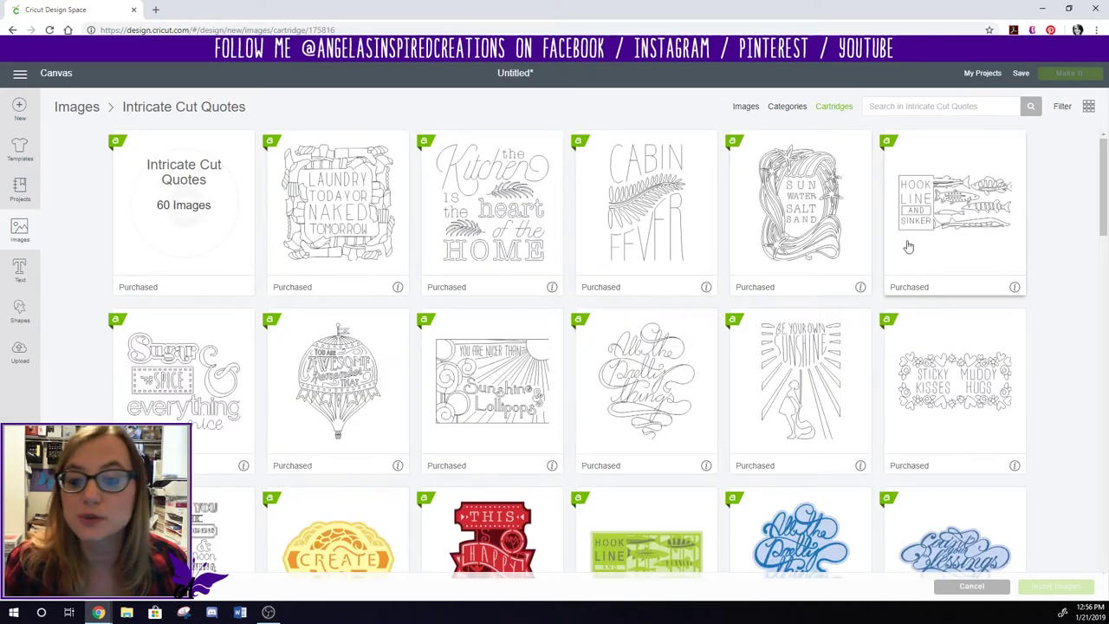
pyautogui.scroll(-2, 716, 294)
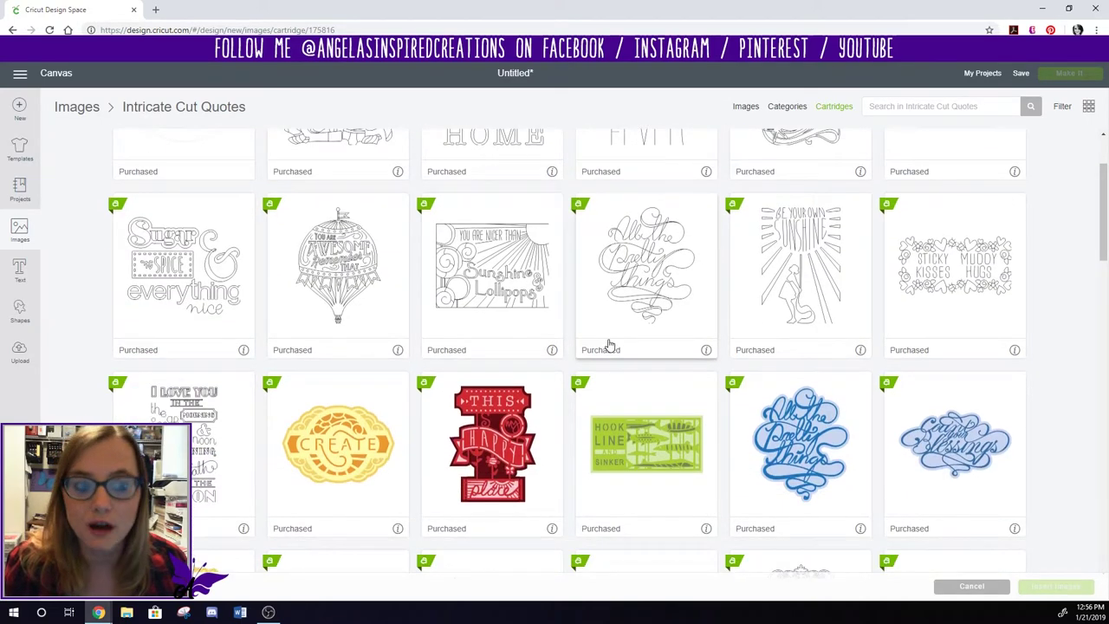
pyautogui.scroll(-4, 607, 341)
pyautogui.scroll(-2, 610, 340)
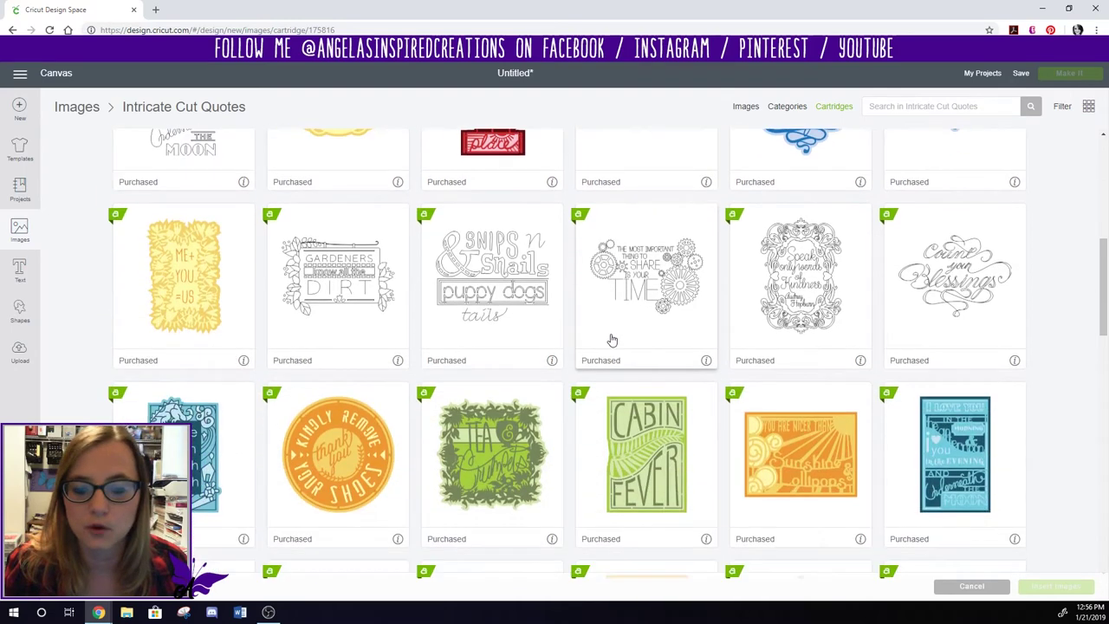
pyautogui.scroll(-5, 612, 339)
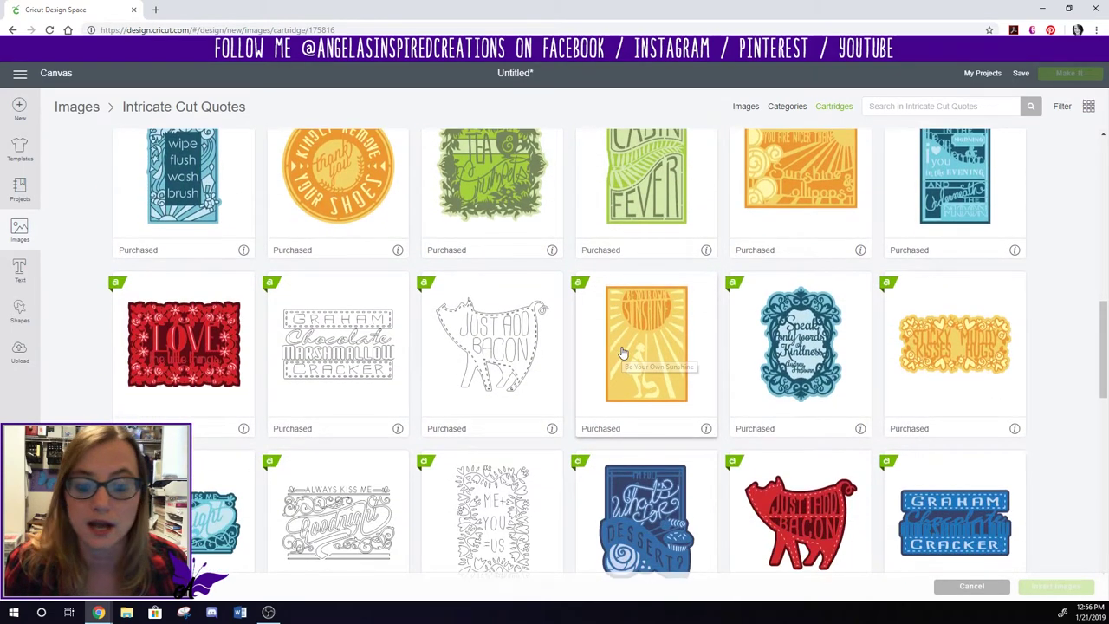
pyautogui.scroll(-1, 611, 342)
pyautogui.scroll(-3, 569, 317)
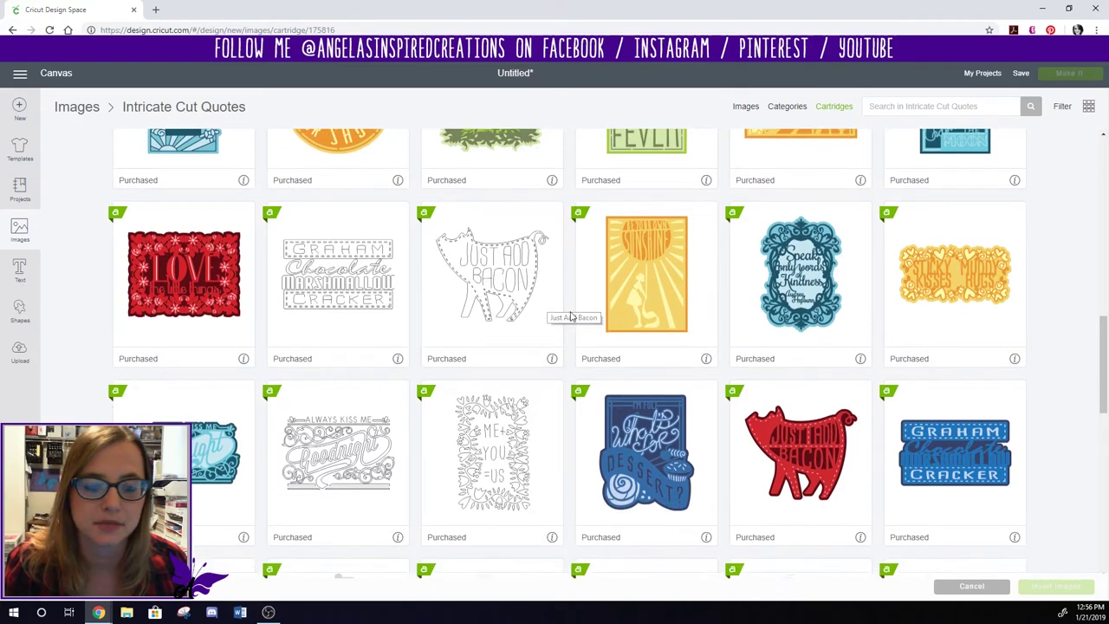
pyautogui.scroll(-1, 568, 317)
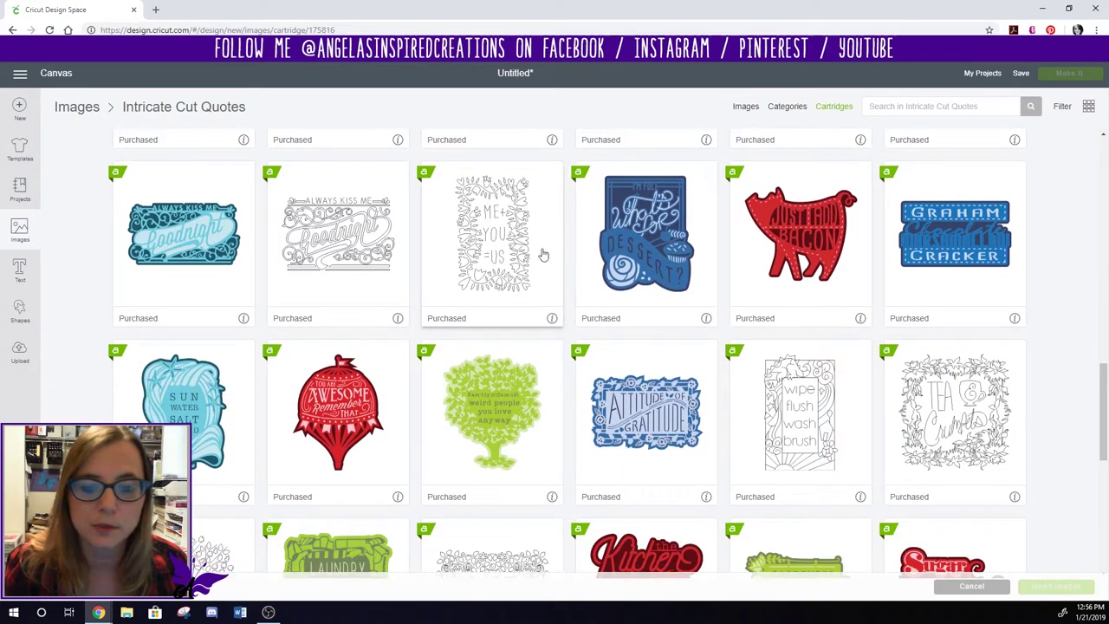
pyautogui.scroll(-2, 606, 312)
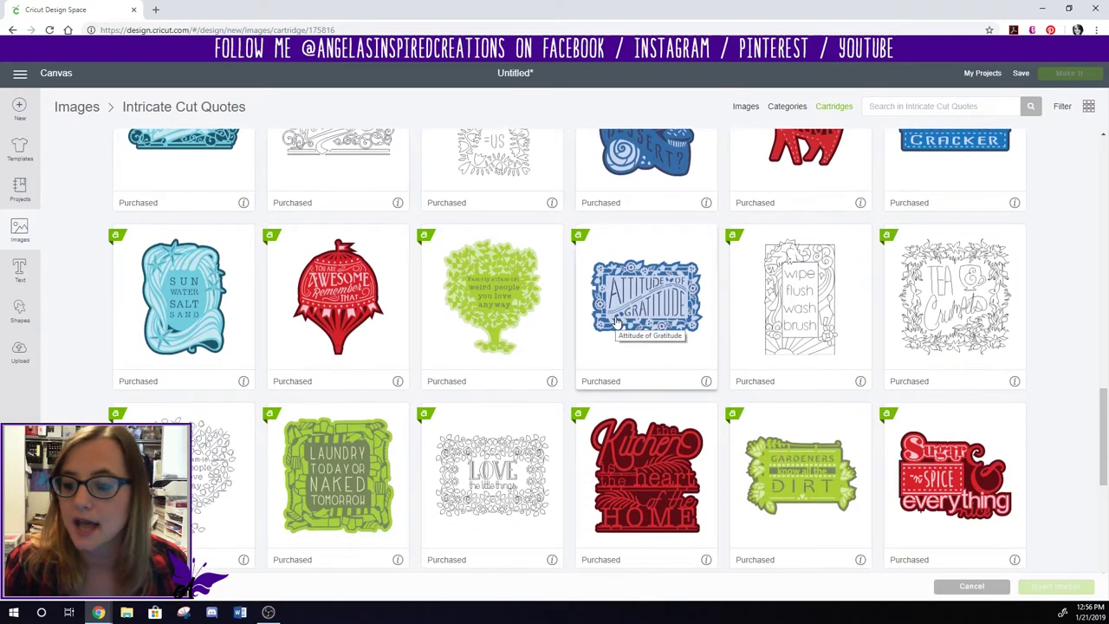
pyautogui.scroll(-6, 615, 321)
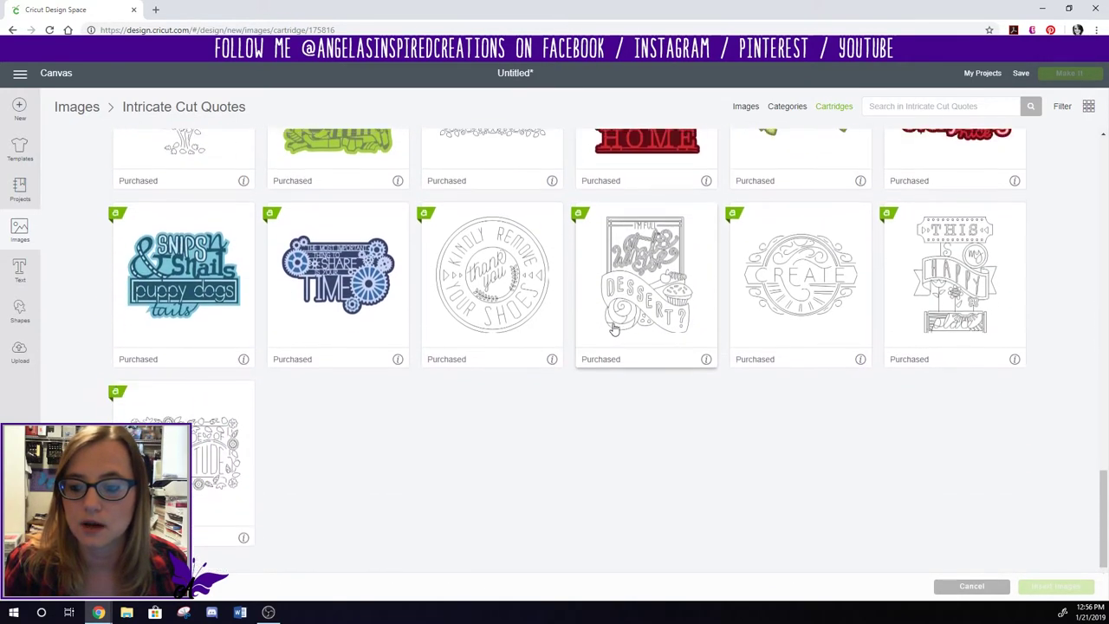
pyautogui.scroll(15, 624, 333)
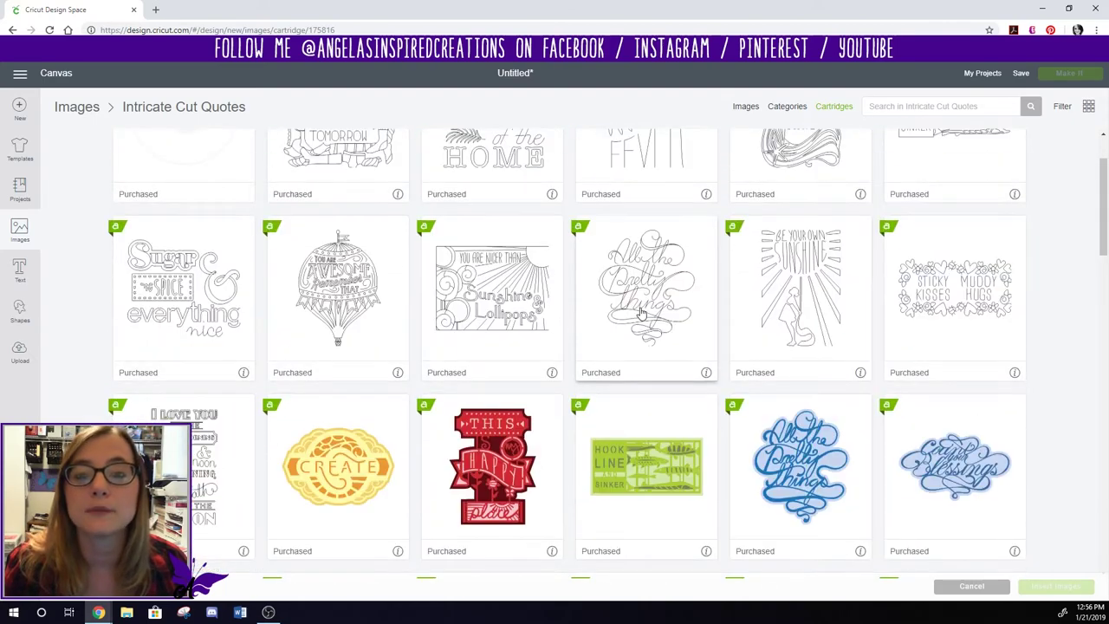
# Choose Link Cartridges from the main menu again, finding the inserted cartridge already linked.
pyautogui.click(19, 74)
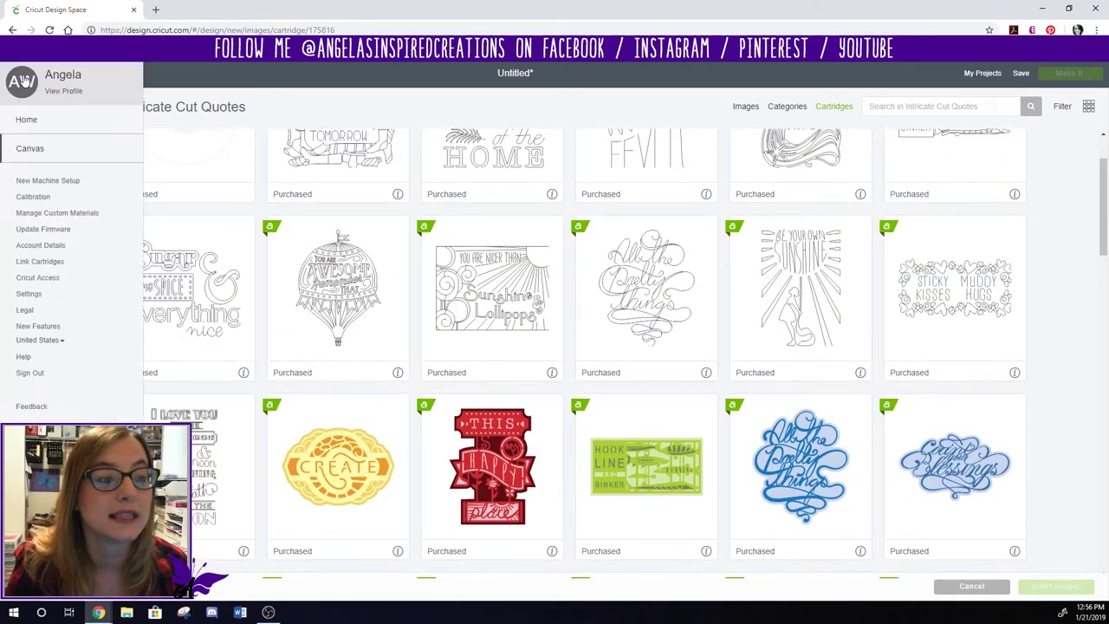
pyautogui.click(42, 260)
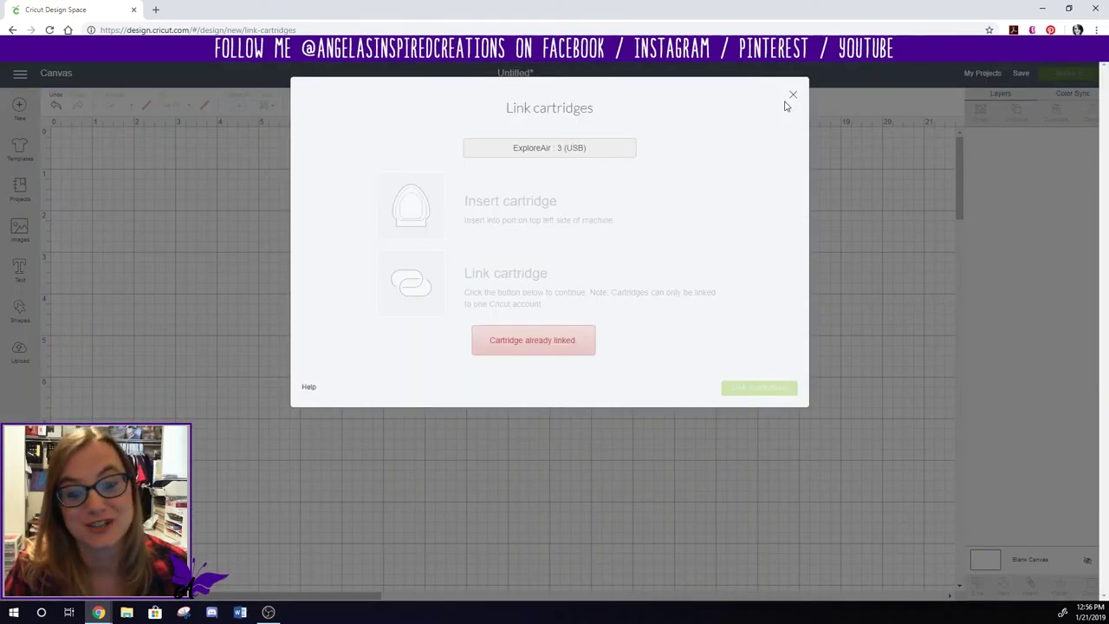